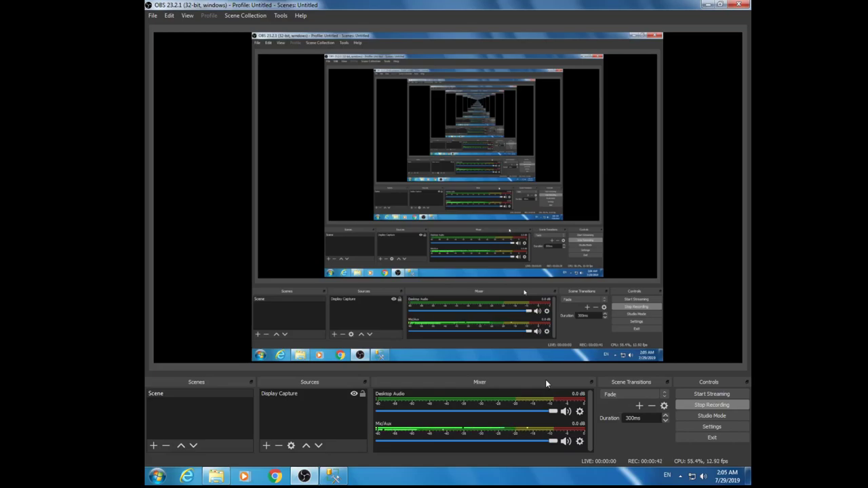
# Switch to SQL Server Management Studio and open the design of the dbo.TblTeacher table in the DbInsFineArt database
pyautogui.click(332, 476)
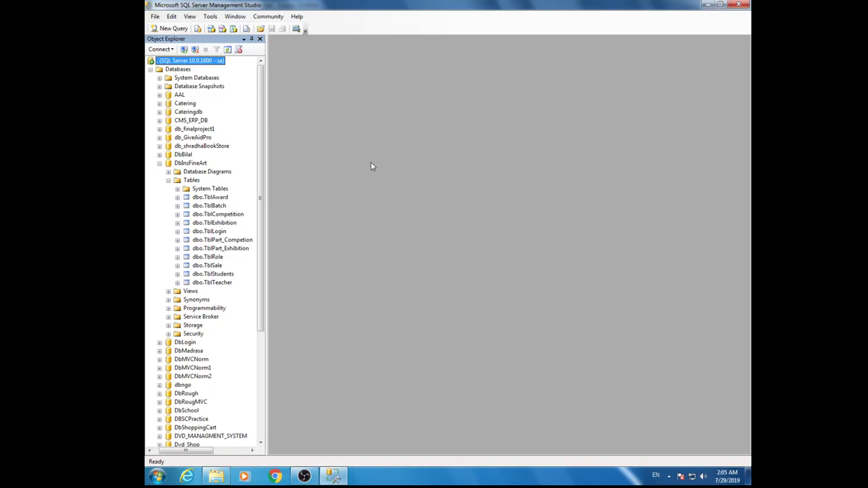
pyautogui.click(215, 283)
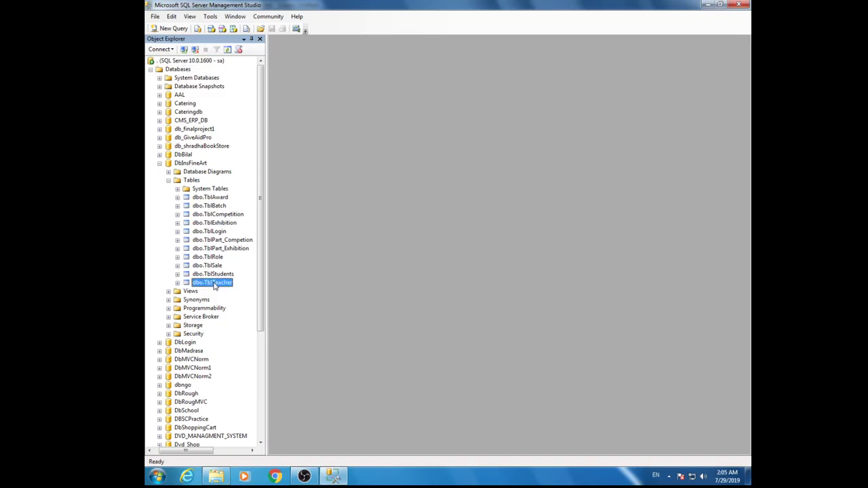
pyautogui.rightClick(214, 285)
pyautogui.click(242, 293)
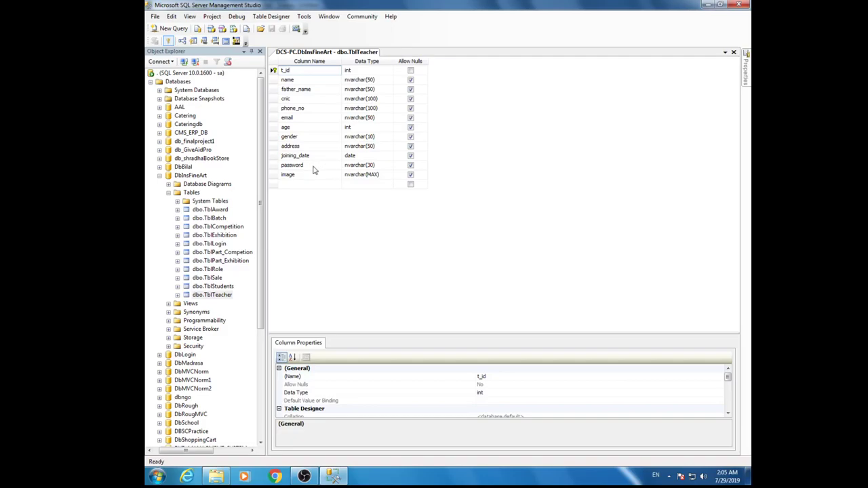
pyautogui.click(216, 477)
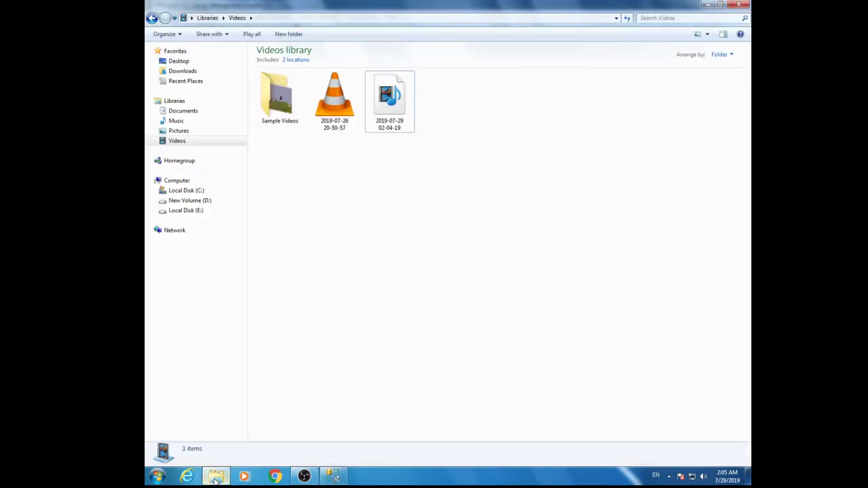
pyautogui.click(216, 478)
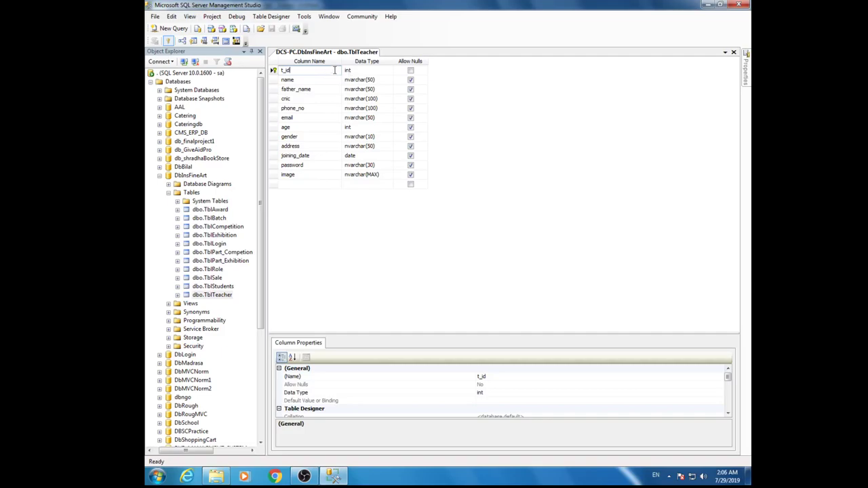
# Open the designs of the dbo.TblBatch and dbo.TblStudents tables in DbInsFineArt to review their columns
pyautogui.moveTo(264, 212); pyautogui.dragTo(264, 221)
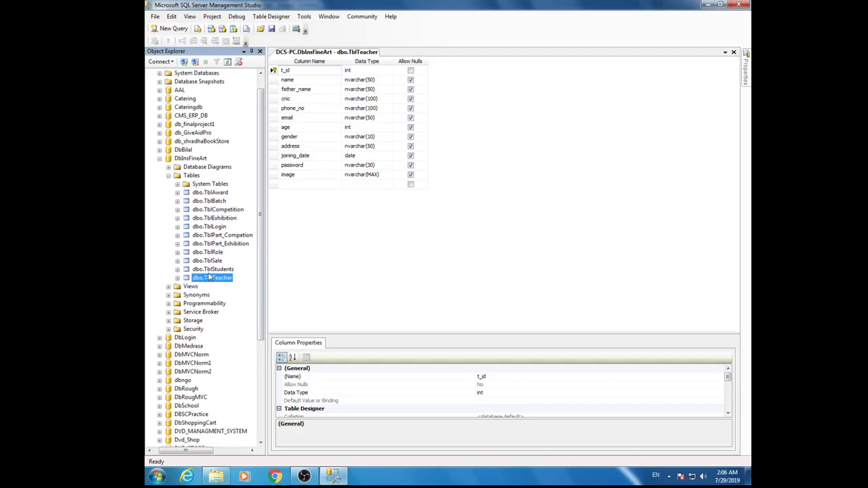
pyautogui.click(221, 202)
pyautogui.rightClick(221, 201)
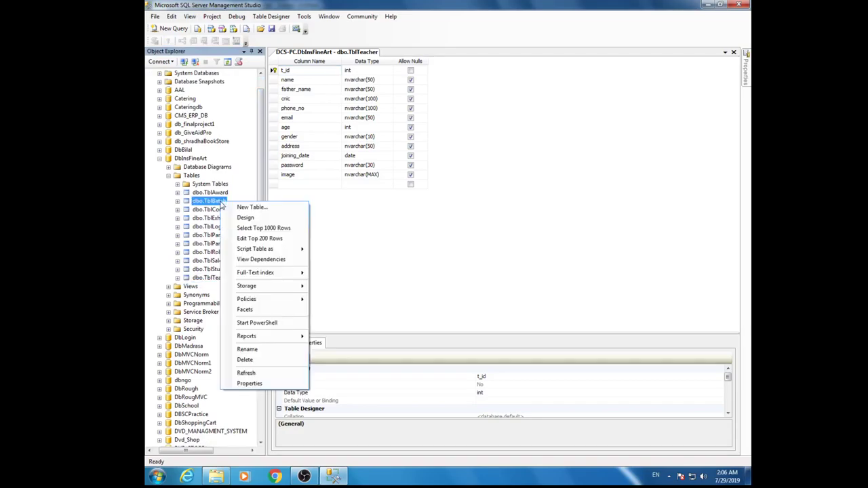
pyautogui.click(245, 217)
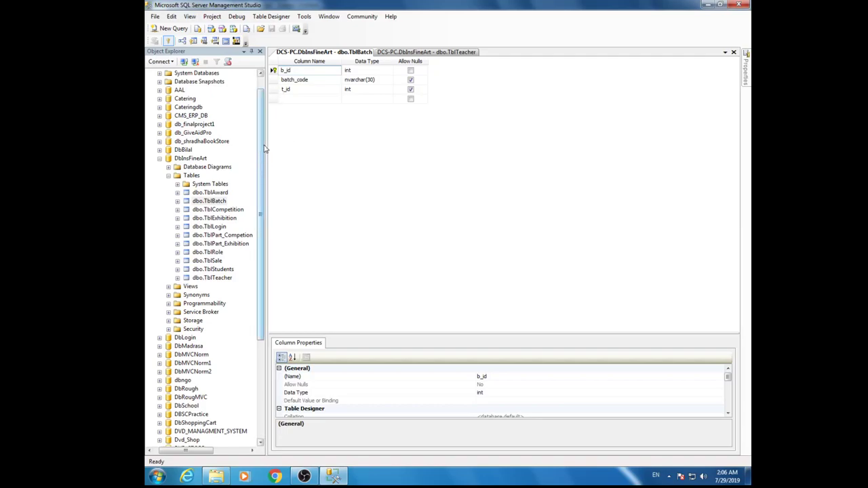
pyautogui.rightClick(227, 269)
pyautogui.click(257, 286)
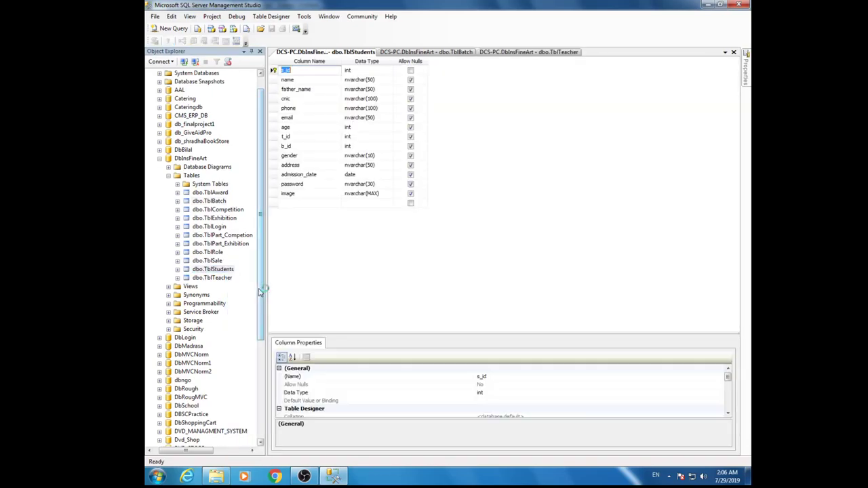
pyautogui.click(307, 71)
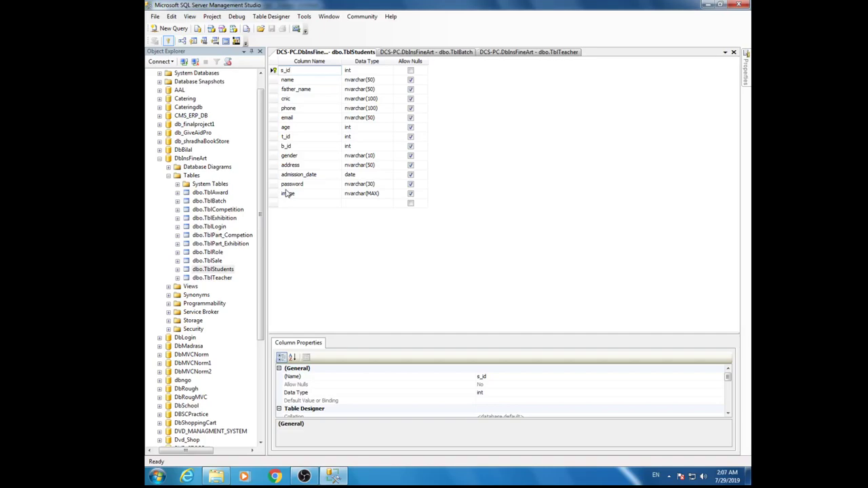
# Open the design of the dbo.TblRole table to review its column definitions
pyautogui.moveTo(262, 212); pyautogui.dragTo(262, 222)
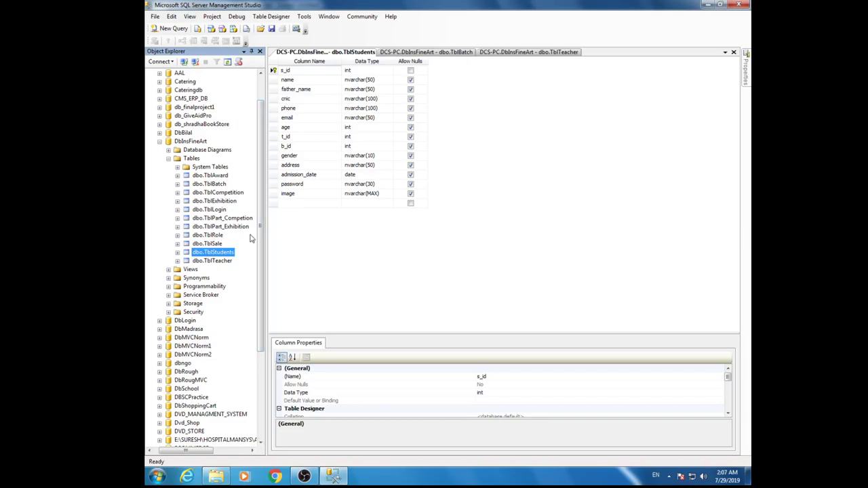
pyautogui.moveTo(261, 223); pyautogui.dragTo(261, 212)
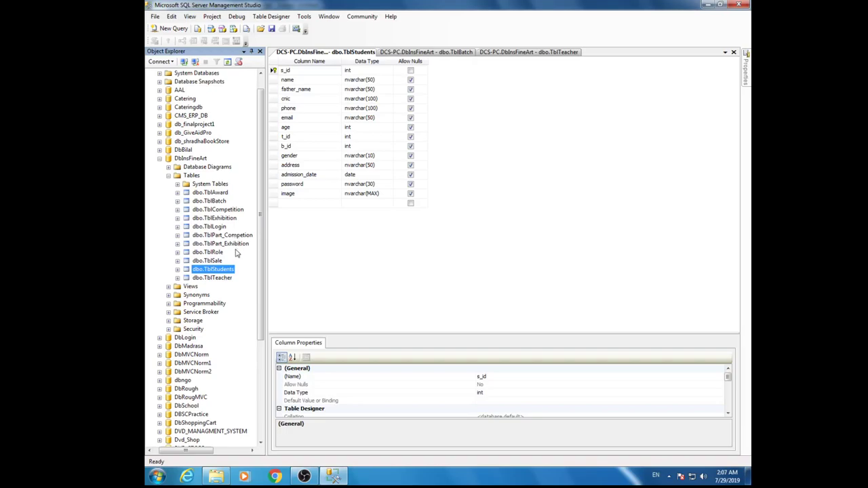
pyautogui.click(218, 252)
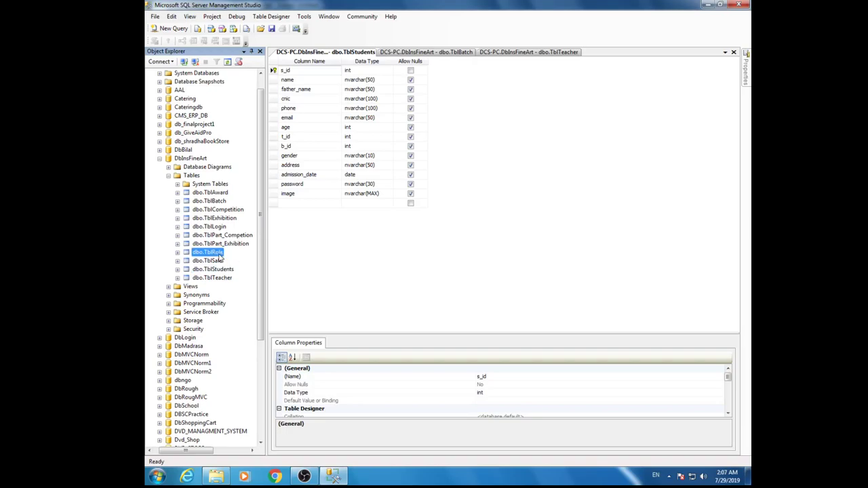
pyautogui.rightClick(220, 253)
pyautogui.click(244, 269)
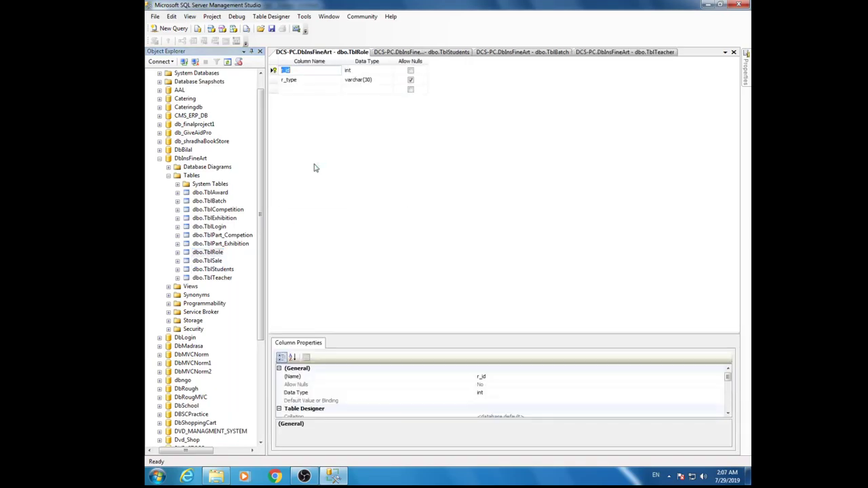
pyautogui.click(307, 73)
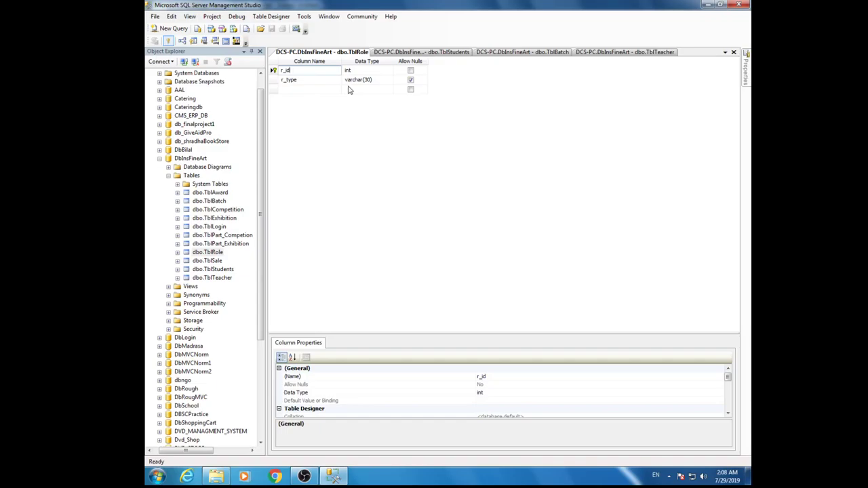
pyautogui.moveTo(258, 211); pyautogui.dragTo(258, 220)
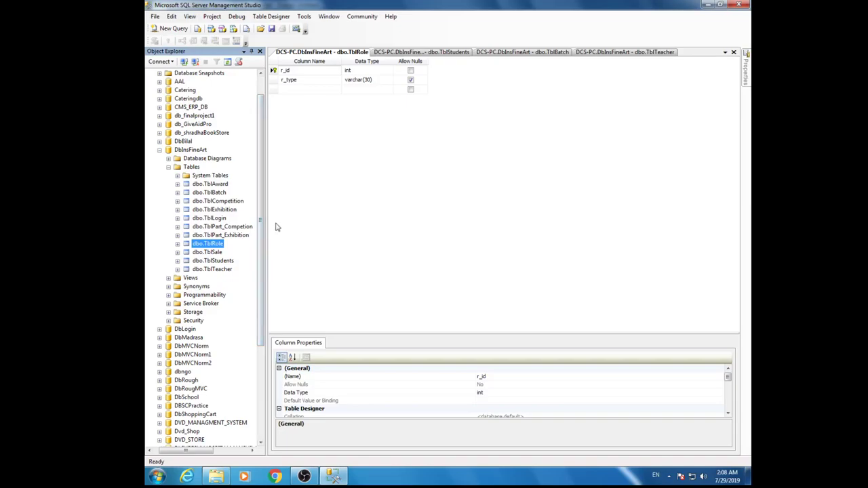
pyautogui.click(223, 220)
pyautogui.rightClick(222, 220)
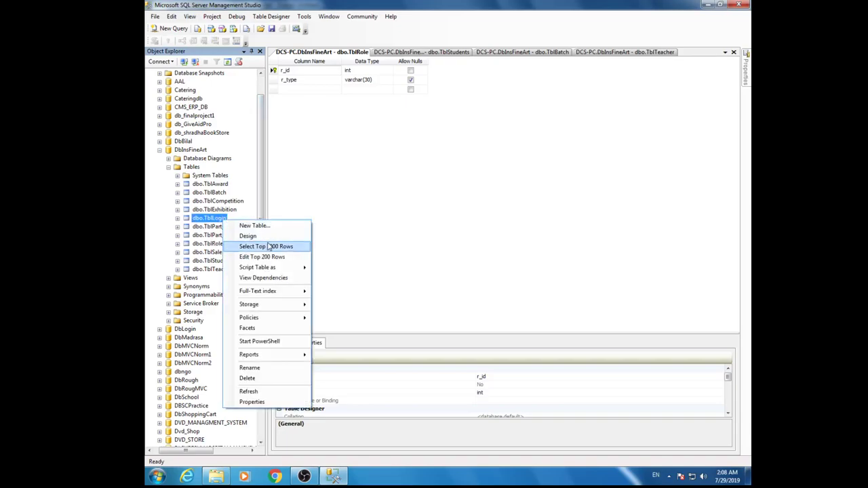
pyautogui.click(272, 257)
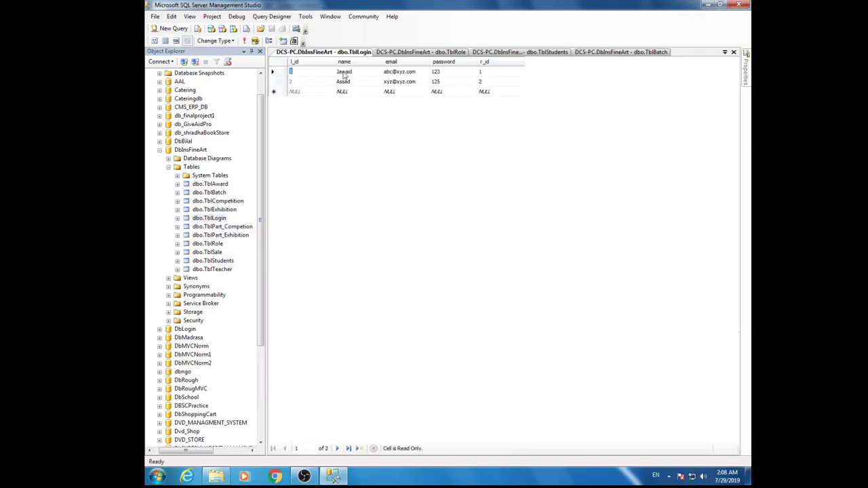
pyautogui.click(733, 52)
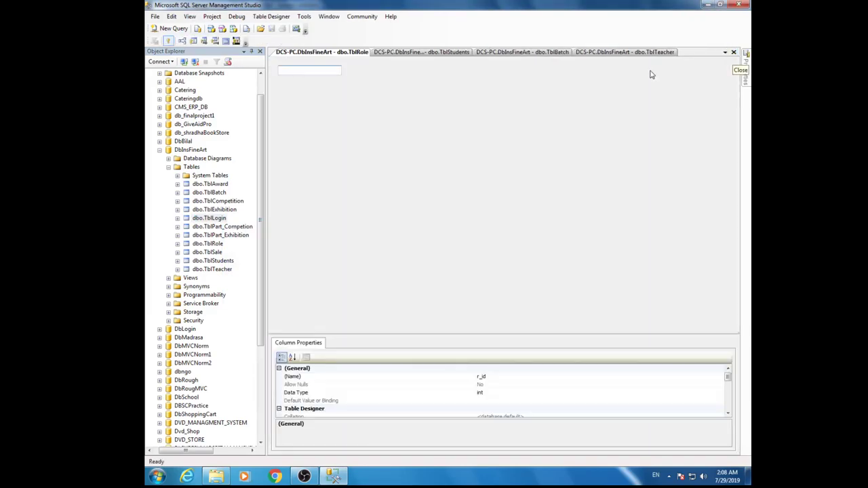
# Open the designs of the dbo.TblLogin and dbo.TblPart_Exhibition tables to review their columns
pyautogui.rightClick(221, 221)
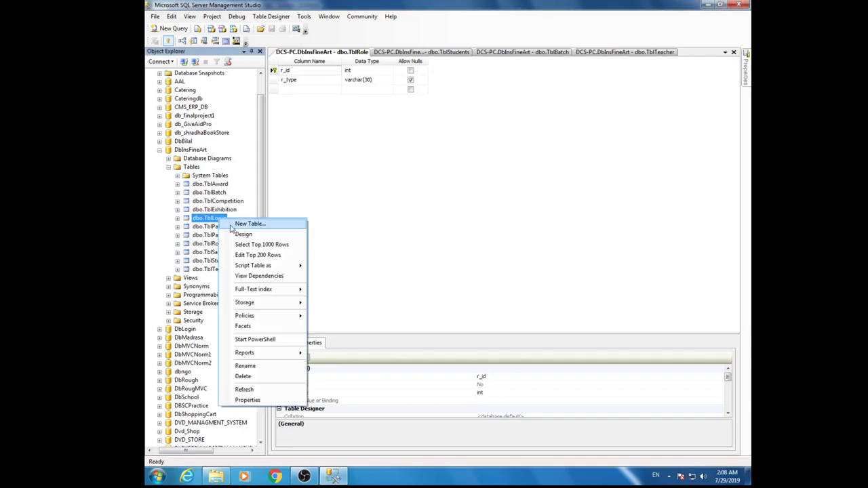
pyautogui.click(239, 233)
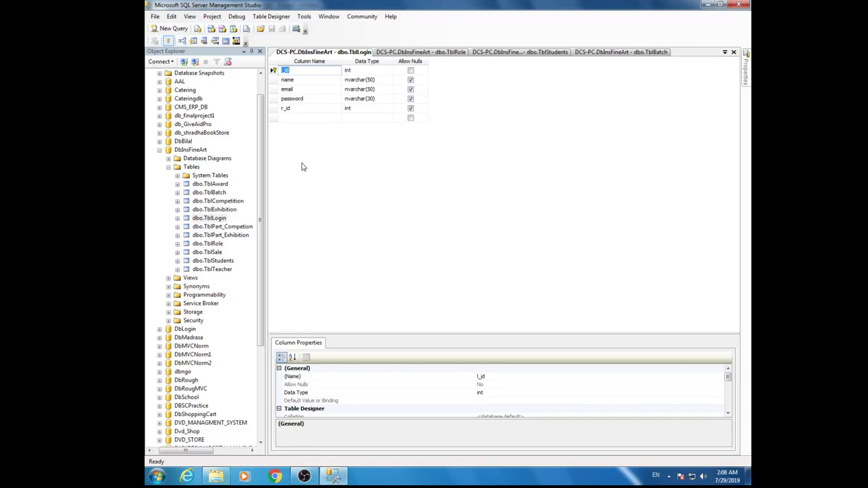
pyautogui.click(262, 147)
pyautogui.scroll(-1, 262, 148)
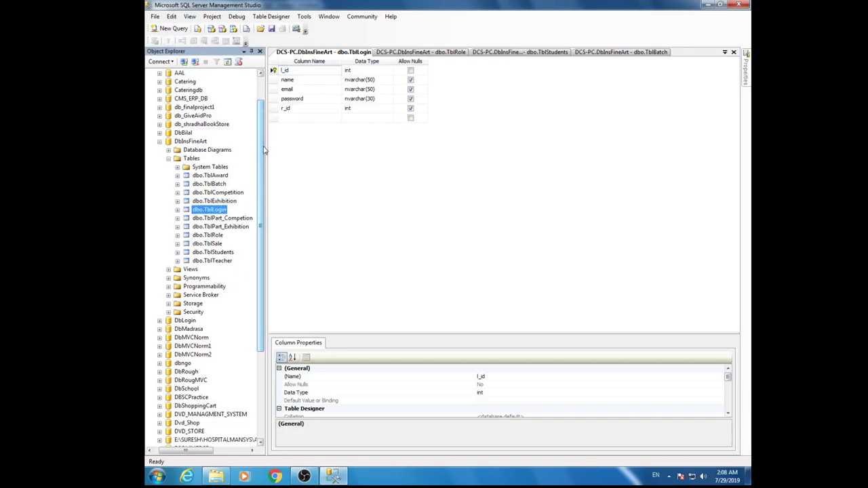
pyautogui.rightClick(236, 229)
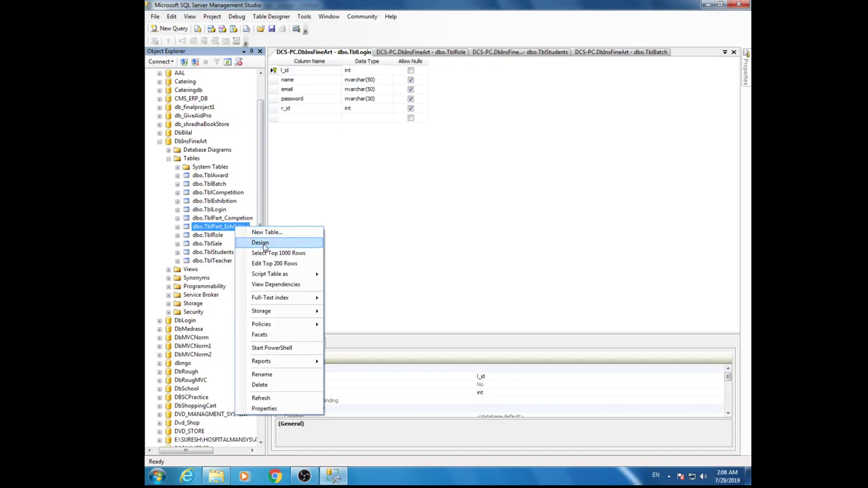
pyautogui.click(261, 244)
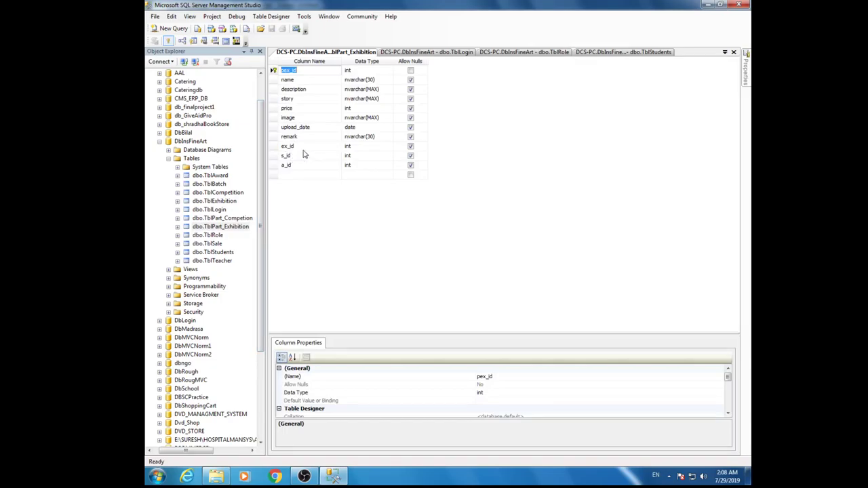
# Open the design of the dbo.TblExhibition table, and return to the dbo.TblPart_Exhibition design to compare their columns
pyautogui.click(230, 202)
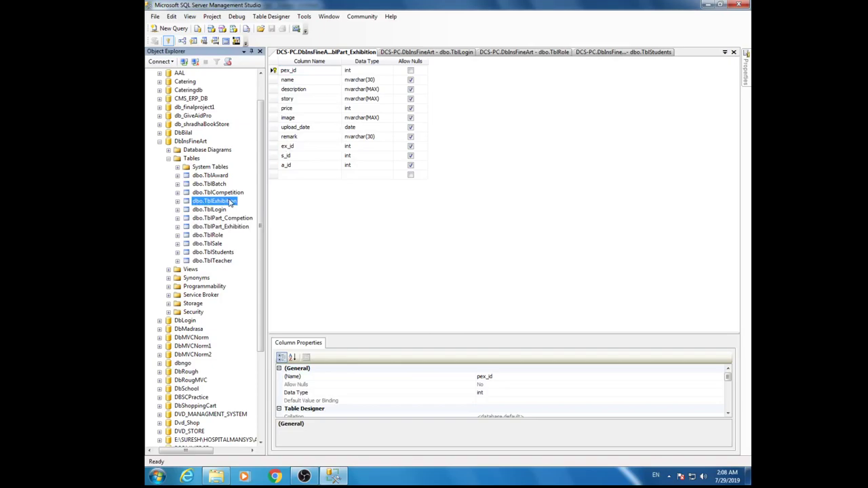
pyautogui.rightClick(231, 201)
pyautogui.click(258, 216)
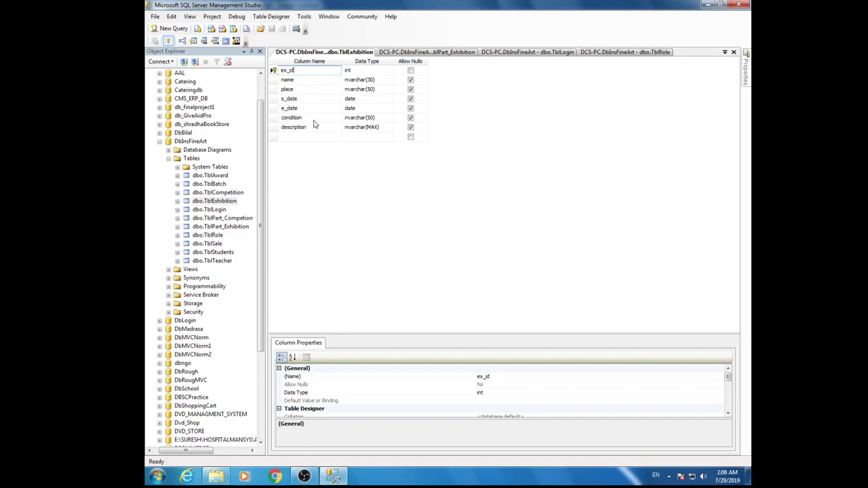
pyautogui.moveTo(262, 165); pyautogui.dragTo(262, 168)
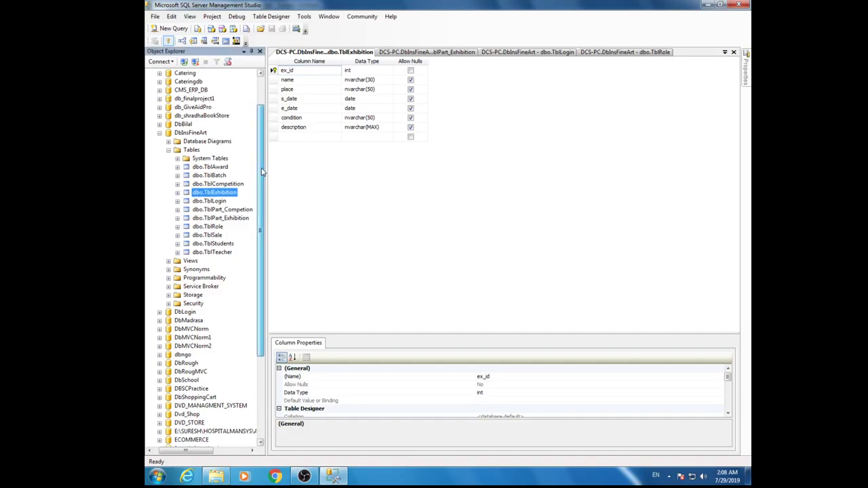
pyautogui.rightClick(223, 218)
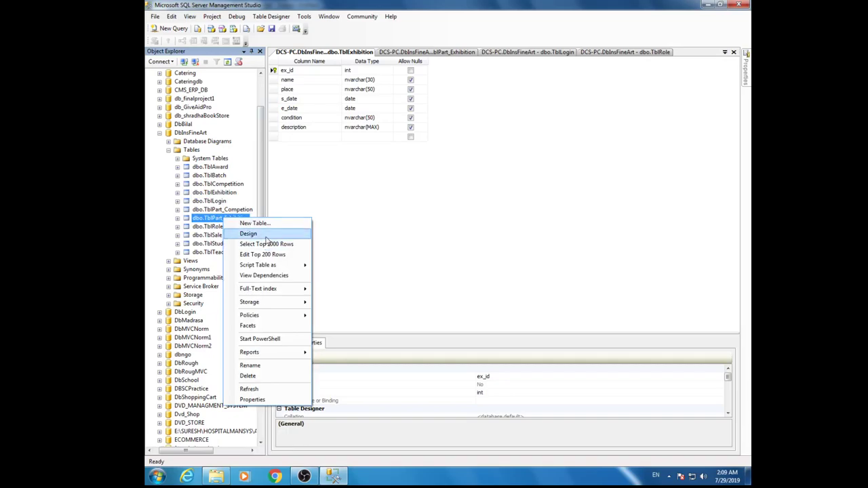
pyautogui.click(249, 233)
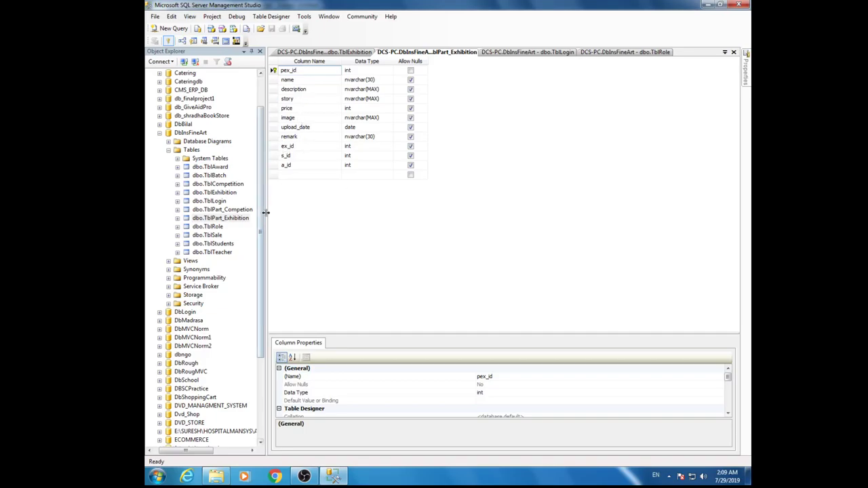
# Open the designs of the dbo.TblCompetition and dbo.TblPart_Competion tables to review their columns
pyautogui.rightClick(233, 188)
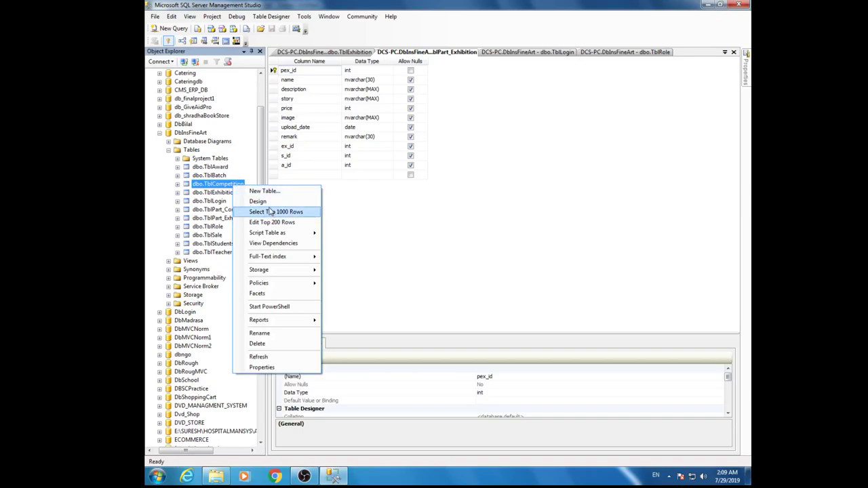
pyautogui.click(268, 203)
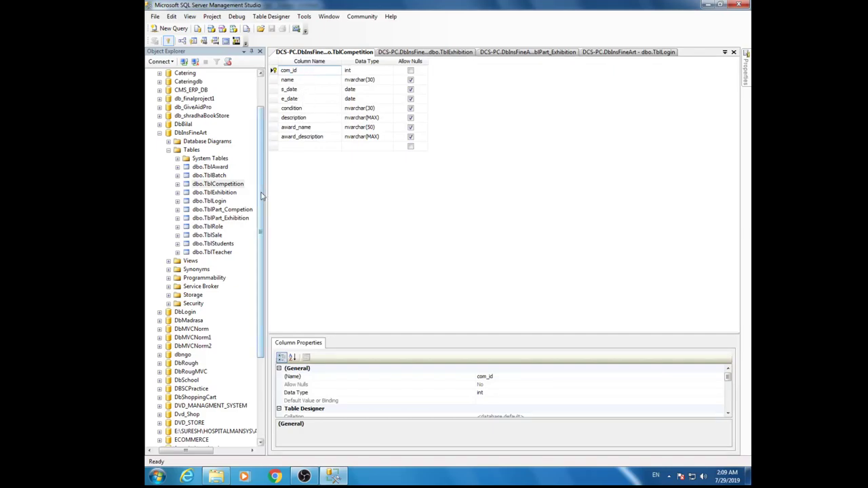
pyautogui.moveTo(262, 191); pyautogui.dragTo(262, 196)
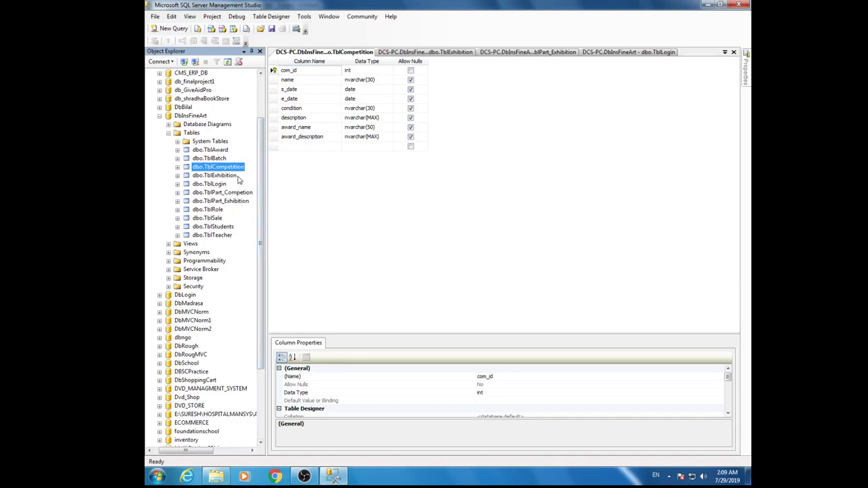
pyautogui.rightClick(236, 201)
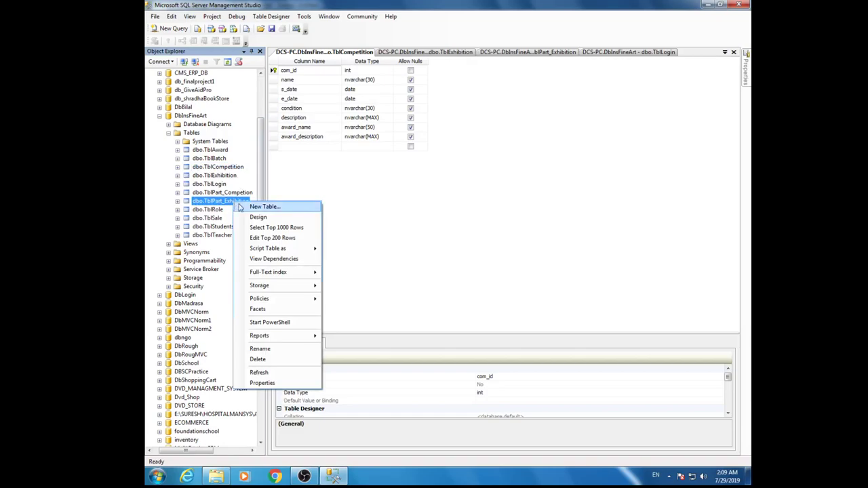
pyautogui.click(237, 194)
pyautogui.rightClick(238, 196)
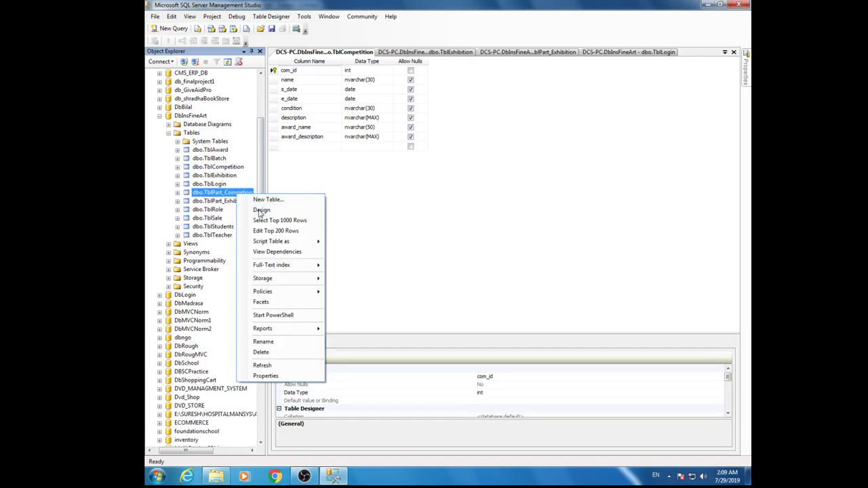
pyautogui.click(239, 210)
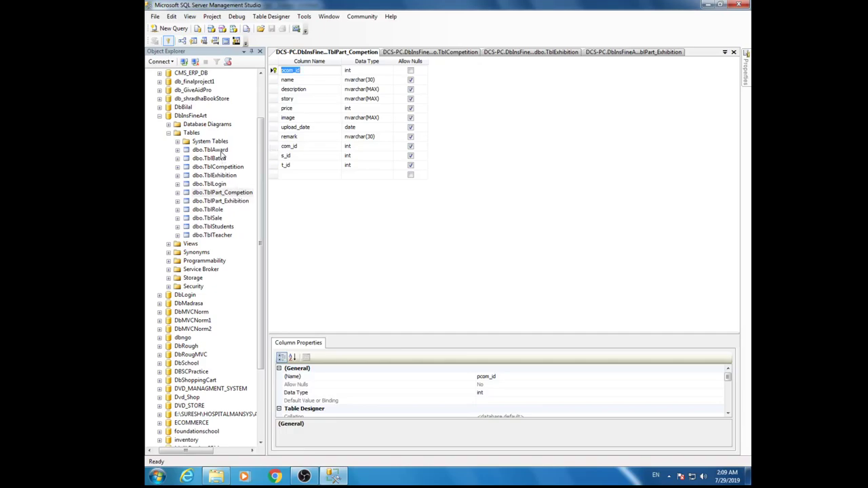
# Open the design of the dbo.TblAward table to review its columns
pyautogui.rightClick(222, 151)
pyautogui.click(248, 168)
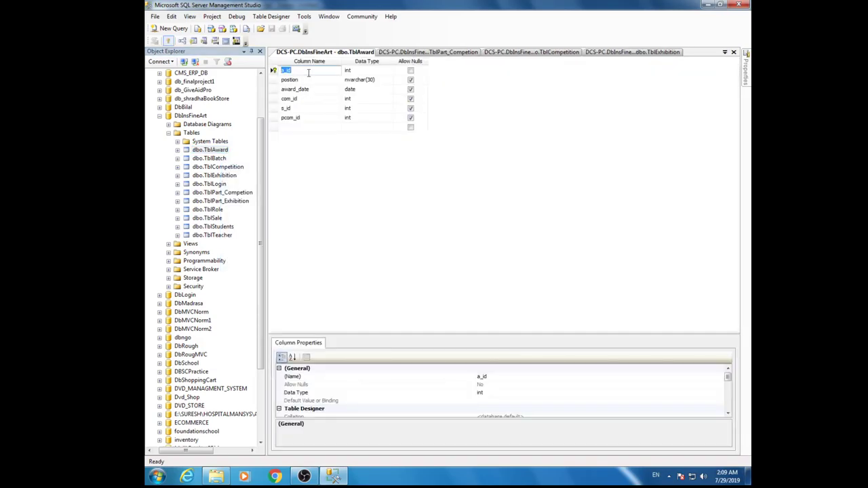
pyautogui.click(314, 73)
# Open the design of the dbo.TblSale table to review its columns and primary key
pyautogui.moveTo(260, 149); pyautogui.dragTo(260, 153)
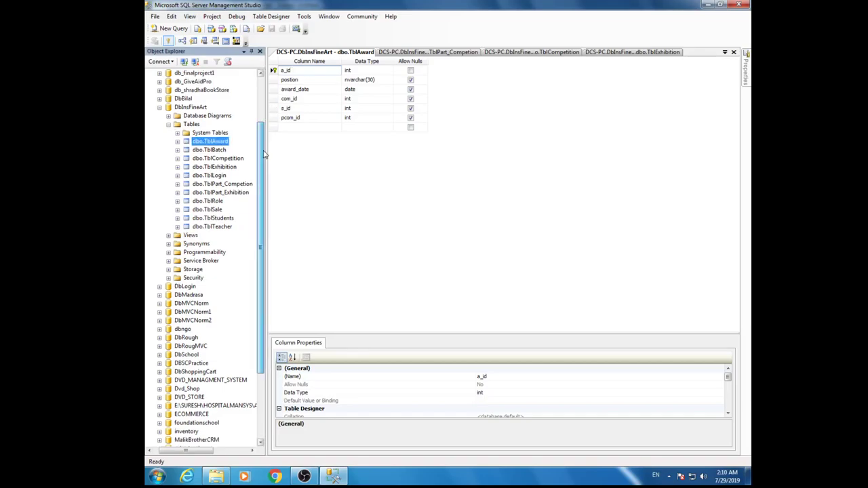
pyautogui.click(208, 209)
pyautogui.rightClick(211, 212)
pyautogui.click(237, 224)
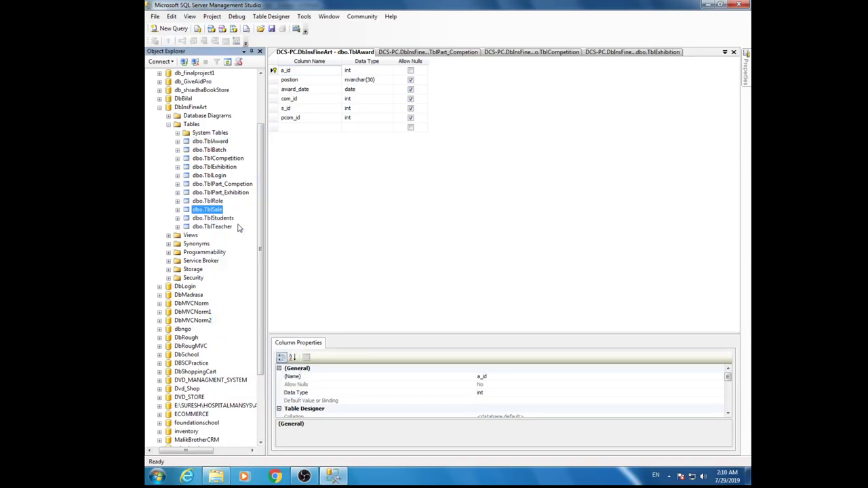
pyautogui.click(302, 80)
pyautogui.click(303, 71)
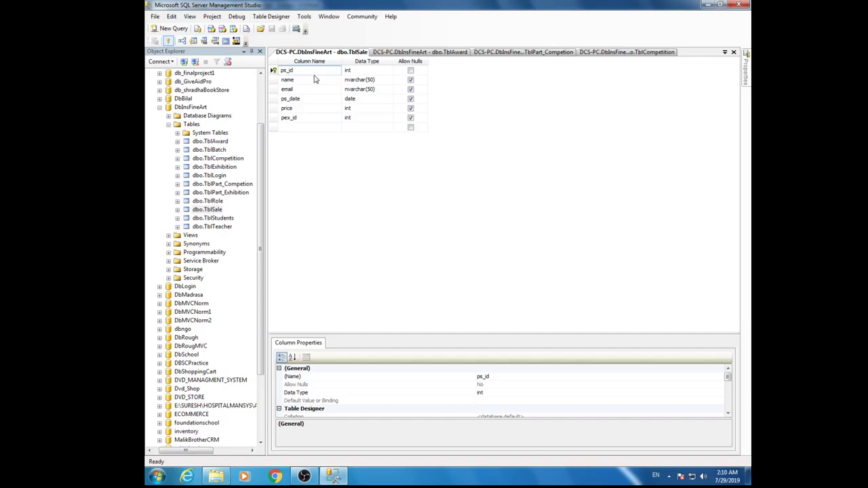
# Create a new query and add all tables from TblAward through TblTeacher to the Query Designer
pyautogui.click(171, 28)
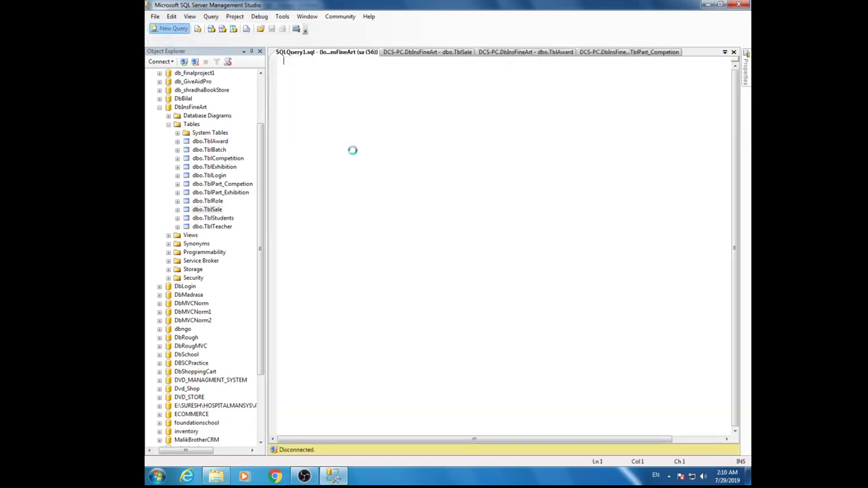
pyautogui.rightClick(358, 119)
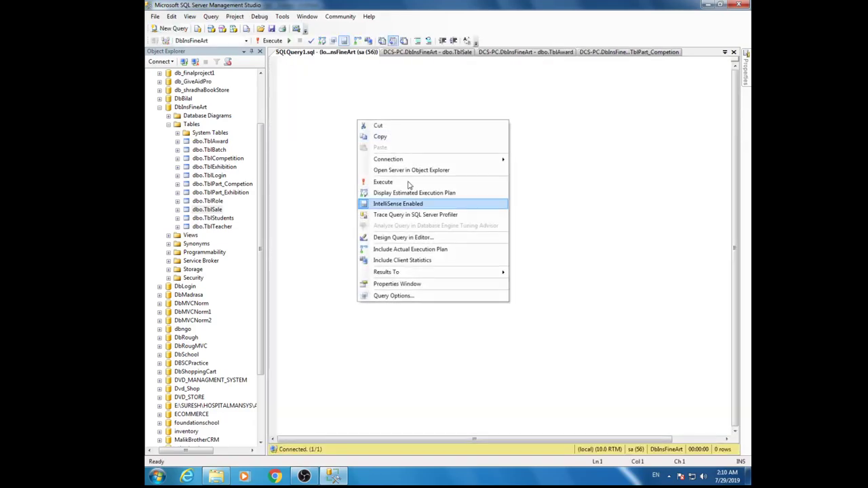
pyautogui.click(409, 237)
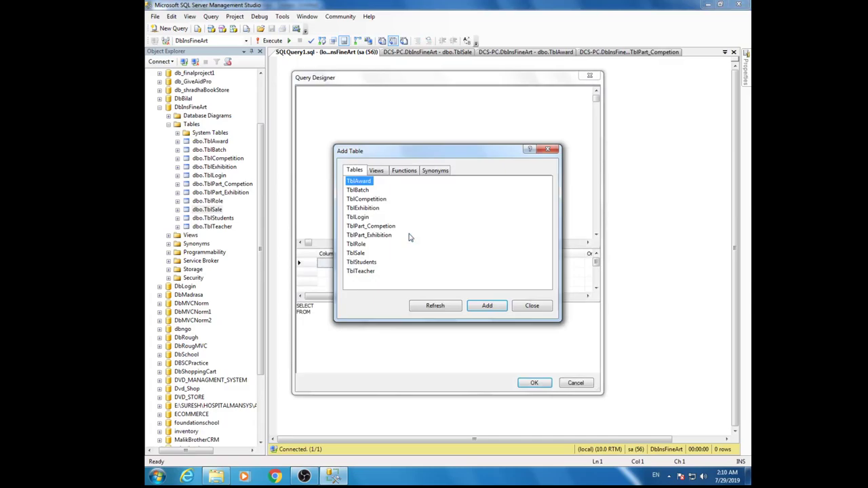
pyautogui.keyDown('shift'); pyautogui.click(372, 271); pyautogui.keyUp('shift')
pyautogui.click(487, 306)
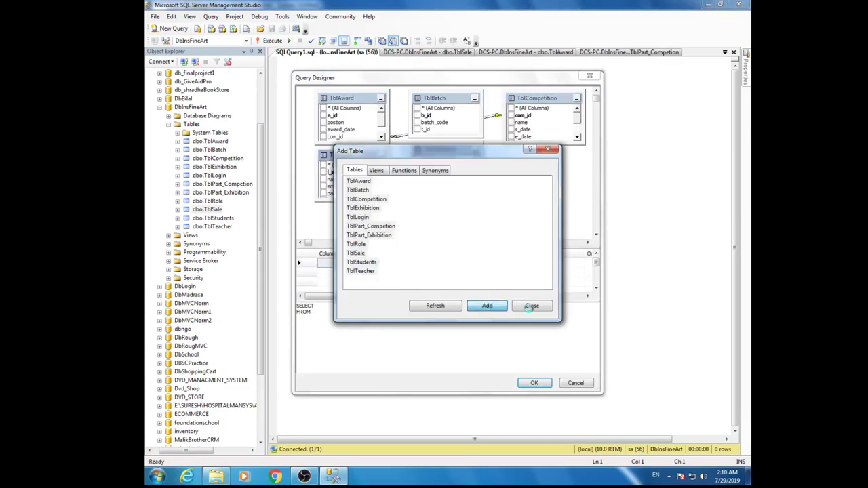
pyautogui.click(531, 306)
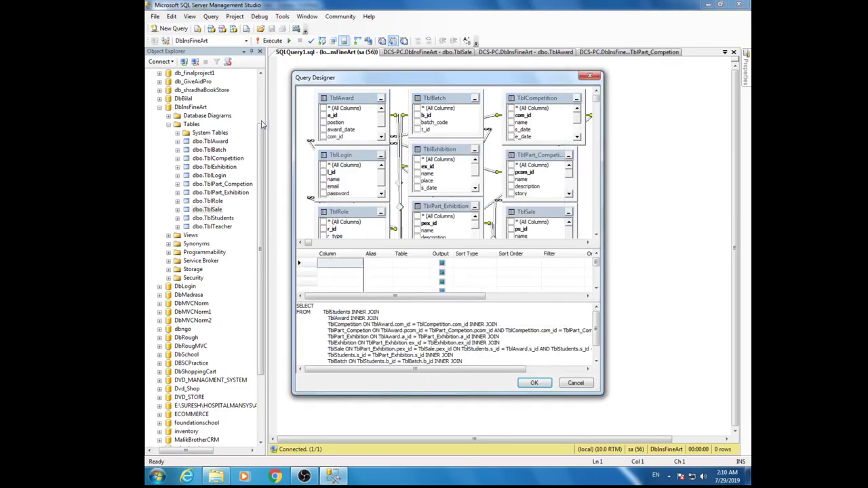
# Widen the Query Designer window to the screen's width, raise it to the screen's upper edge, and enlarge its diagram area
pyautogui.moveTo(293, 140); pyautogui.dragTo(151, 118)
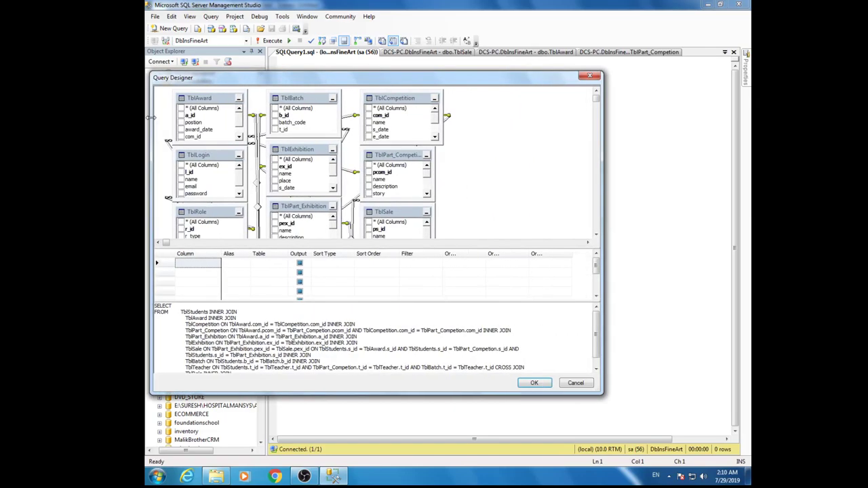
pyautogui.moveTo(602, 150); pyautogui.dragTo(749, 147)
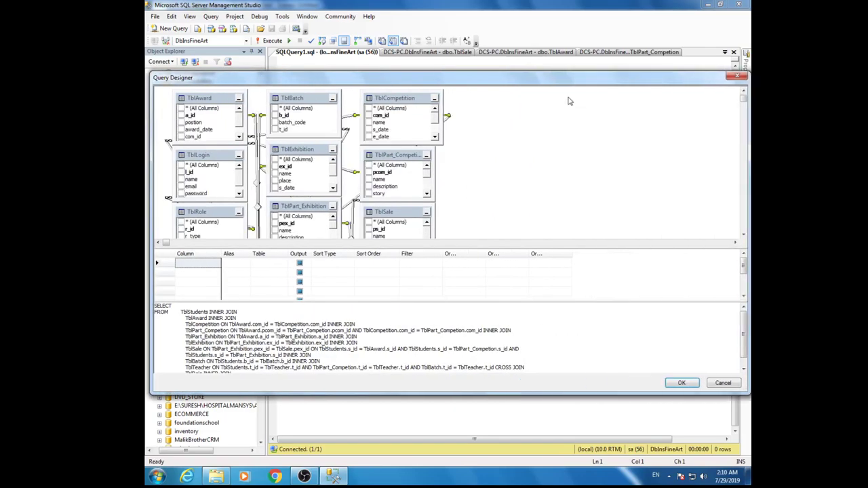
pyautogui.moveTo(553, 71); pyautogui.dragTo(549, 4)
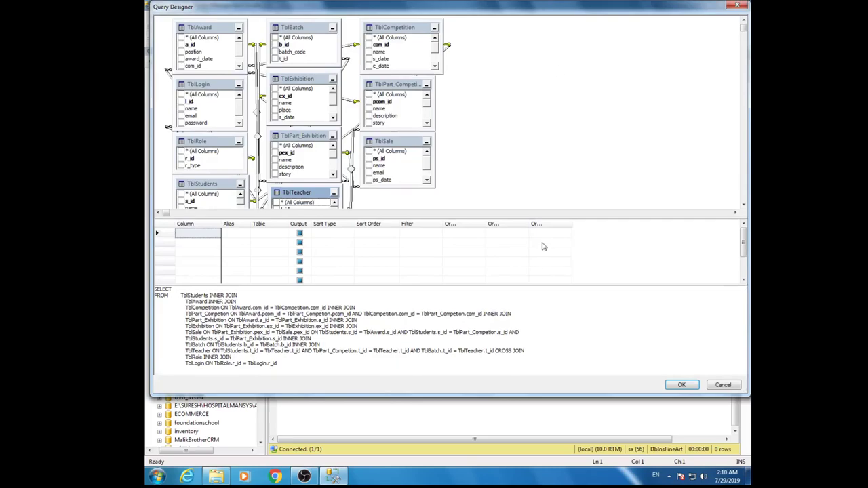
pyautogui.moveTo(559, 339); pyautogui.dragTo(560, 344)
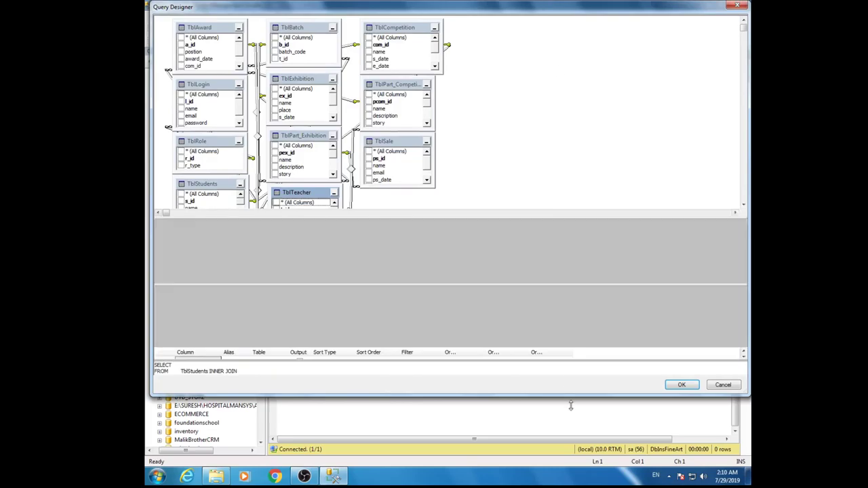
# Spread TblSale, TblPart_Exhibition and TblExhibition into the empty area of the diagram, away from the other tables
pyautogui.moveTo(390, 143); pyautogui.dragTo(599, 199)
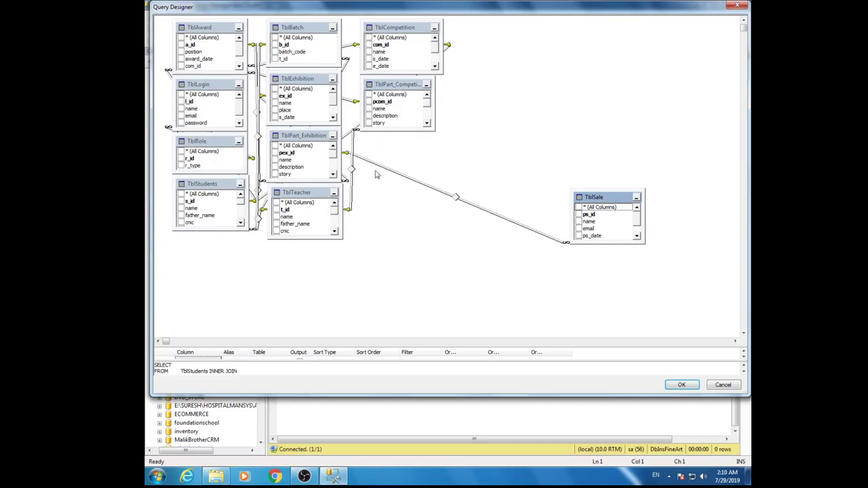
pyautogui.moveTo(294, 133); pyautogui.dragTo(435, 200)
pyautogui.moveTo(295, 79); pyautogui.dragTo(527, 132)
# Place TblTeacher below the other tables and lengthen it to show more columns, making the designer window taller for room
pyautogui.moveTo(319, 198); pyautogui.dragTo(352, 267)
pyautogui.moveTo(348, 306); pyautogui.dragTo(352, 335)
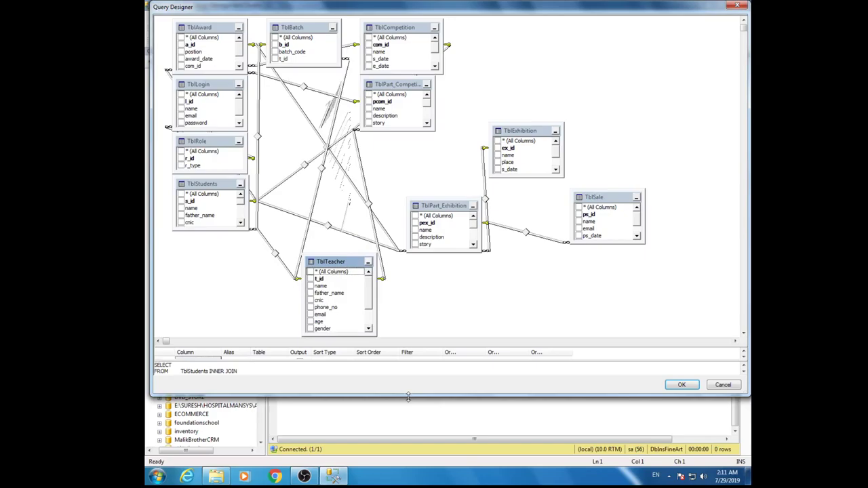
pyautogui.moveTo(407, 395); pyautogui.dragTo(407, 468)
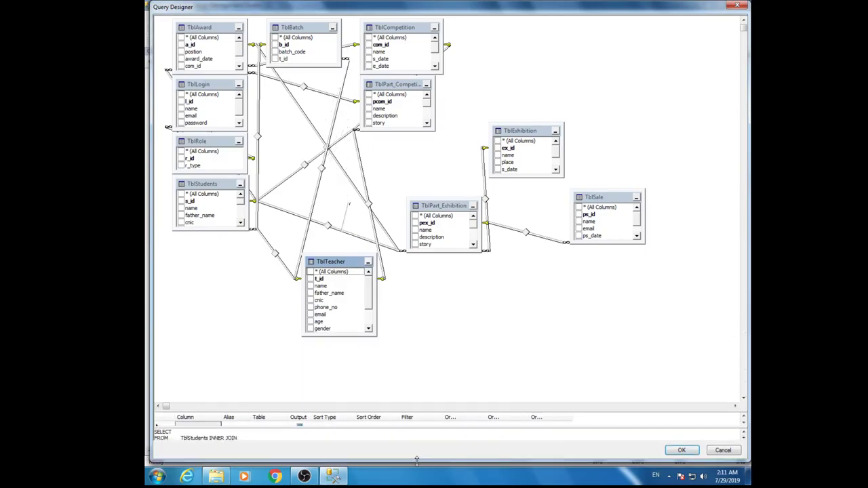
pyautogui.moveTo(337, 267); pyautogui.dragTo(347, 320)
pyautogui.moveTo(345, 389); pyautogui.dragTo(345, 406)
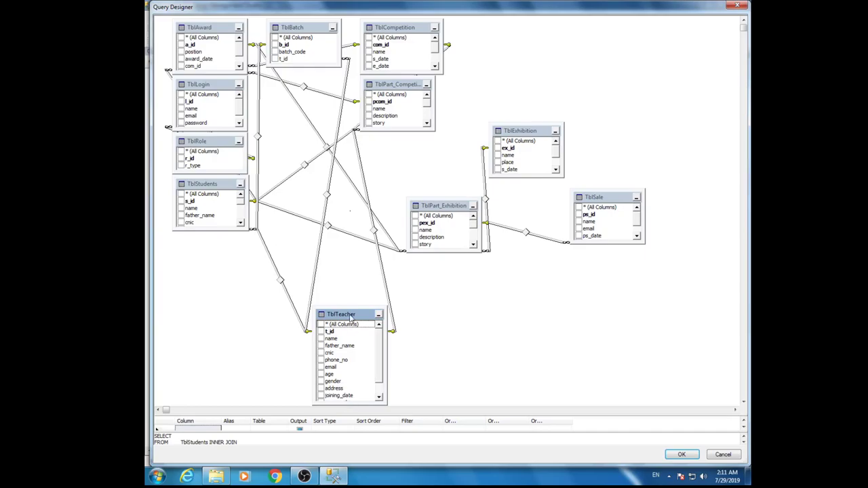
pyautogui.moveTo(350, 315); pyautogui.dragTo(358, 288)
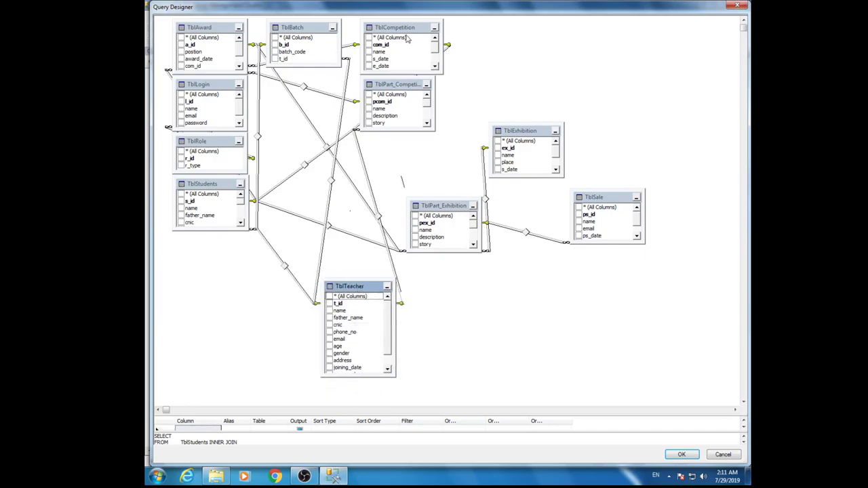
# Move TblCompetition, TblPart_Competion and TblBatch apart along the diagram's upper edge, and lengthen the TblBatch box slightly
pyautogui.moveTo(400, 28); pyautogui.dragTo(594, 24)
pyautogui.moveTo(409, 86); pyautogui.dragTo(520, 40)
pyautogui.moveTo(311, 29); pyautogui.dragTo(406, 31)
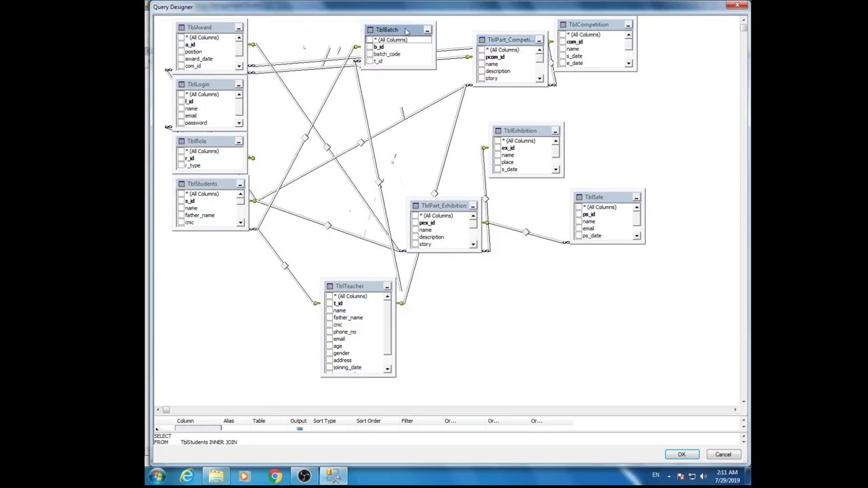
pyautogui.moveTo(393, 64); pyautogui.dragTo(392, 80)
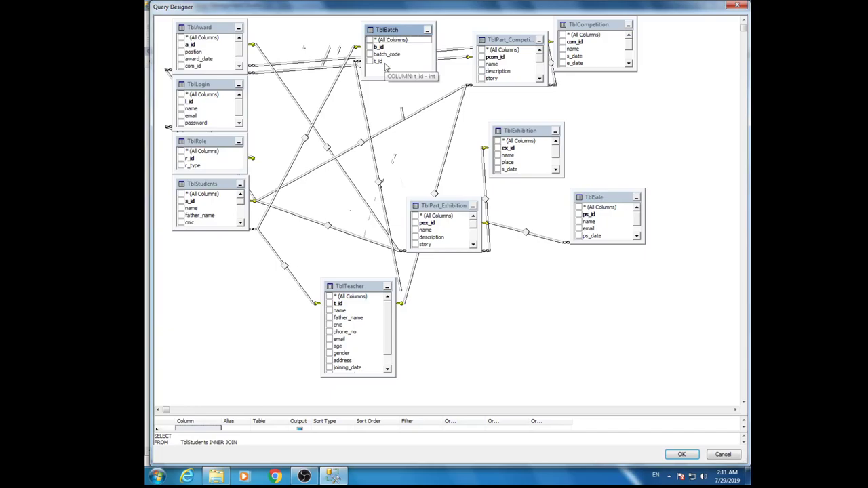
# Move TblStudents below TblRole and lengthen it to show all columns, with TblTeacher farther beside it and TblBatch above between them
pyautogui.moveTo(224, 230); pyautogui.dragTo(224, 297)
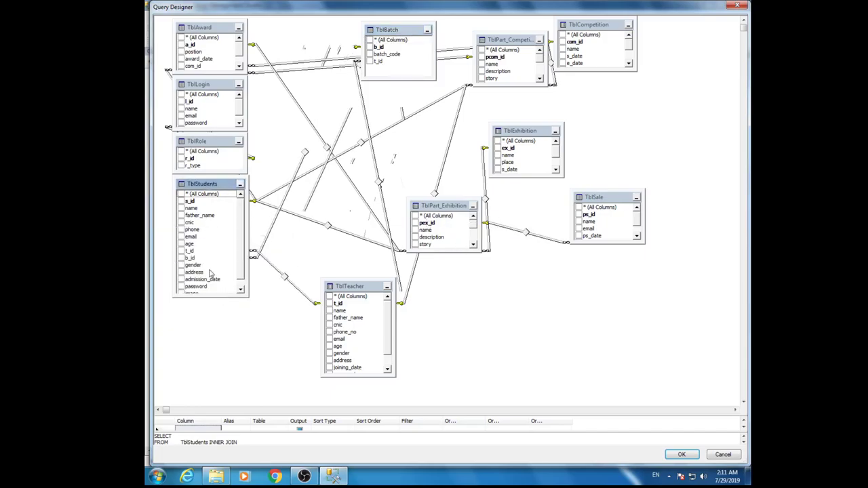
pyautogui.moveTo(214, 186); pyautogui.dragTo(217, 253)
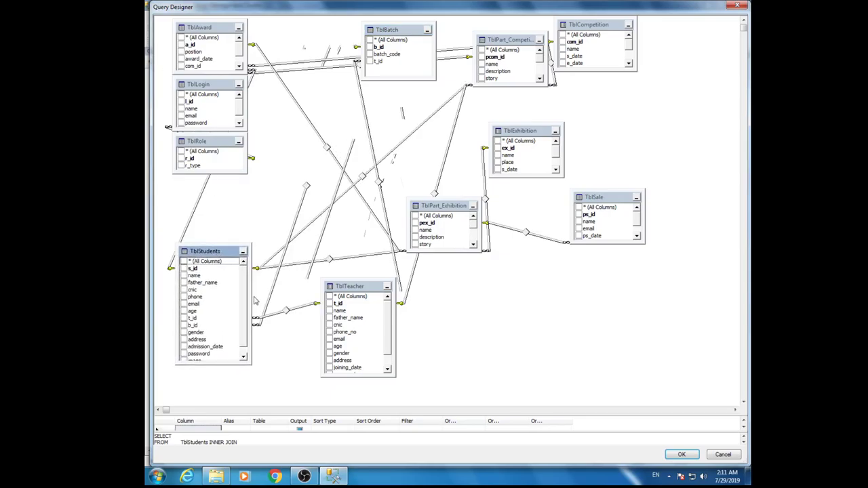
pyautogui.moveTo(348, 289); pyautogui.dragTo(388, 294)
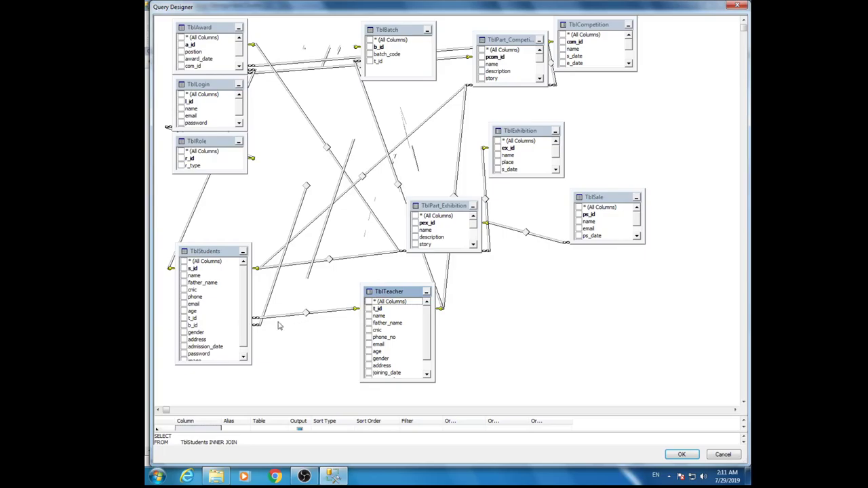
pyautogui.moveTo(398, 30); pyautogui.dragTo(305, 162)
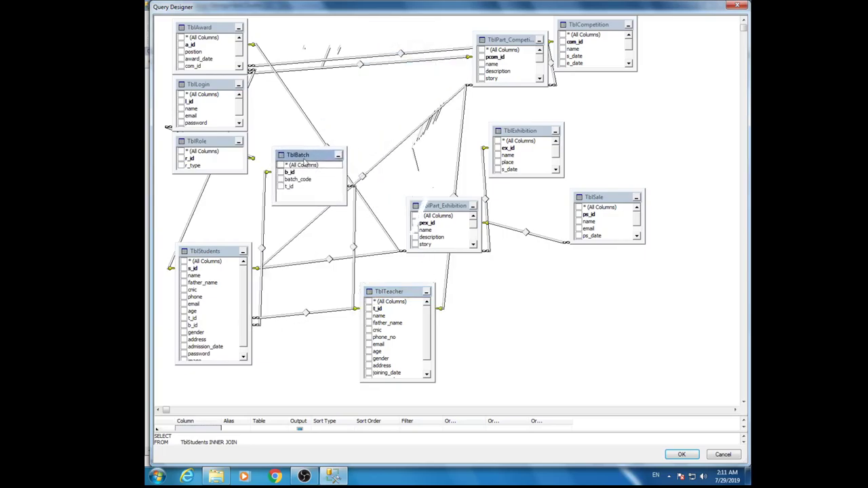
pyautogui.moveTo(221, 364); pyautogui.dragTo(223, 376)
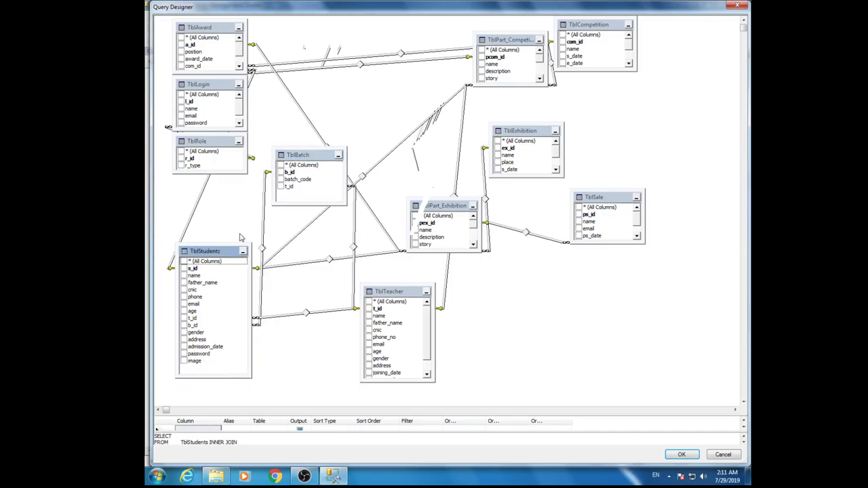
# Lengthen the TblRole and TblLogin boxes and space them apart between TblAward and TblStudents
pyautogui.moveTo(209, 174); pyautogui.dragTo(208, 197)
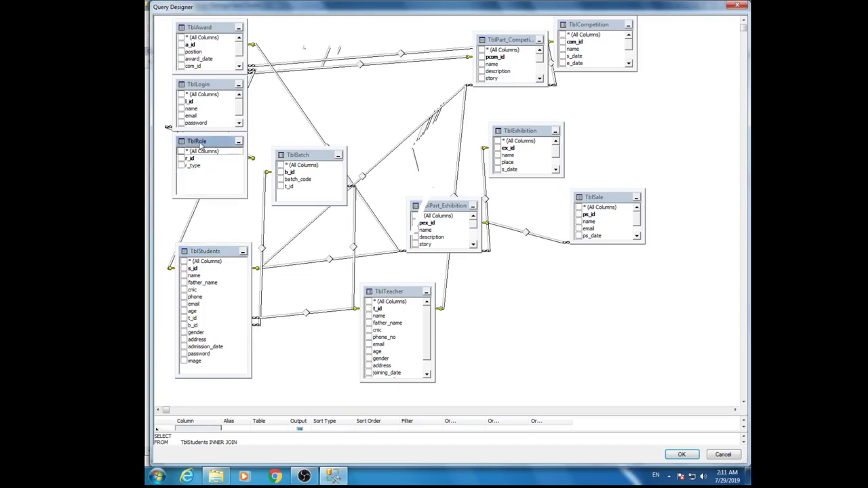
pyautogui.moveTo(200, 143); pyautogui.dragTo(196, 172)
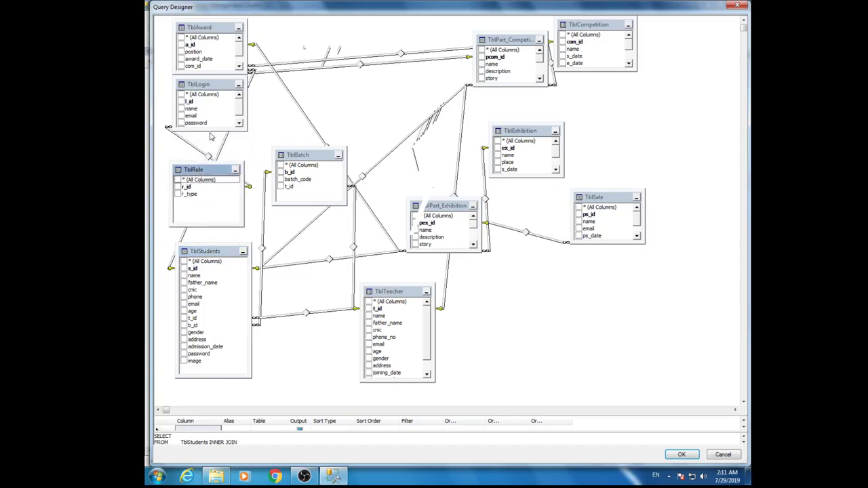
pyautogui.moveTo(210, 127); pyautogui.dragTo(211, 147)
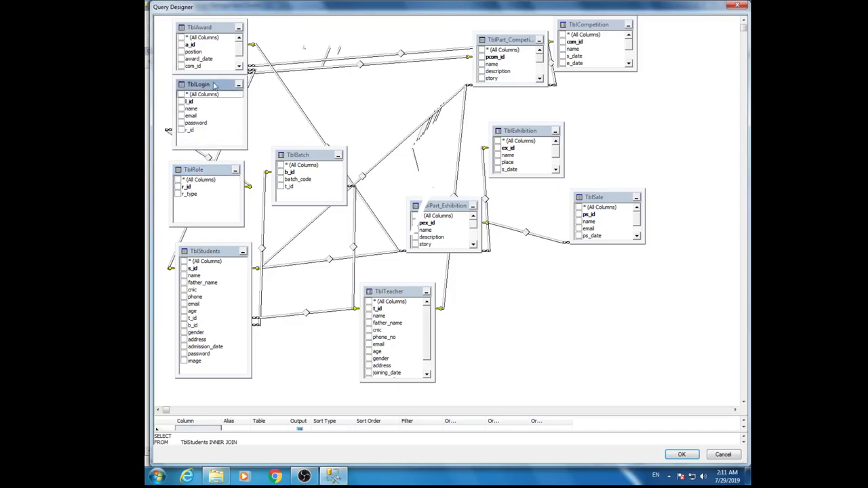
pyautogui.moveTo(214, 84); pyautogui.dragTo(210, 90)
# Move TblPart_Competion farther from TblCompetition and lengthen it to show its columns down to com_id
pyautogui.moveTo(504, 45); pyautogui.dragTo(481, 39)
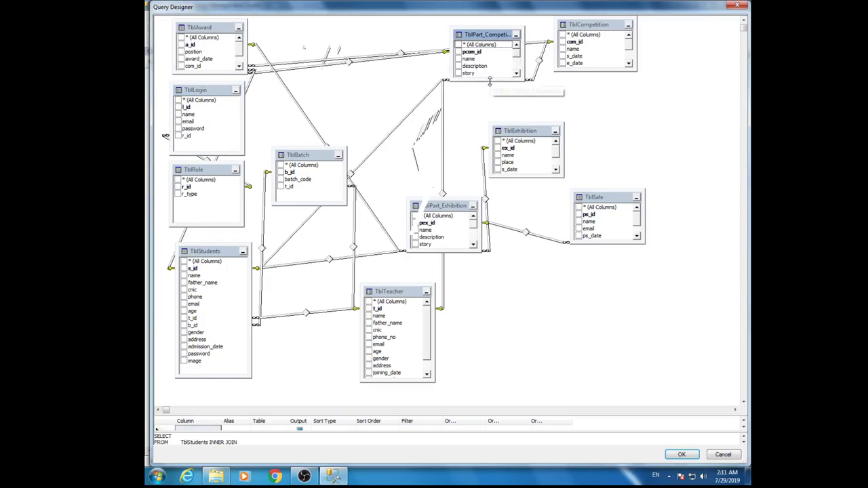
pyautogui.moveTo(489, 80); pyautogui.dragTo(490, 114)
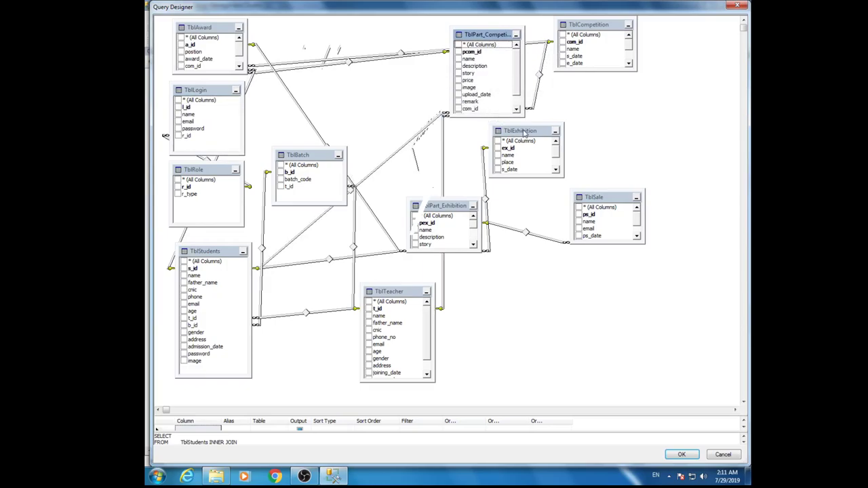